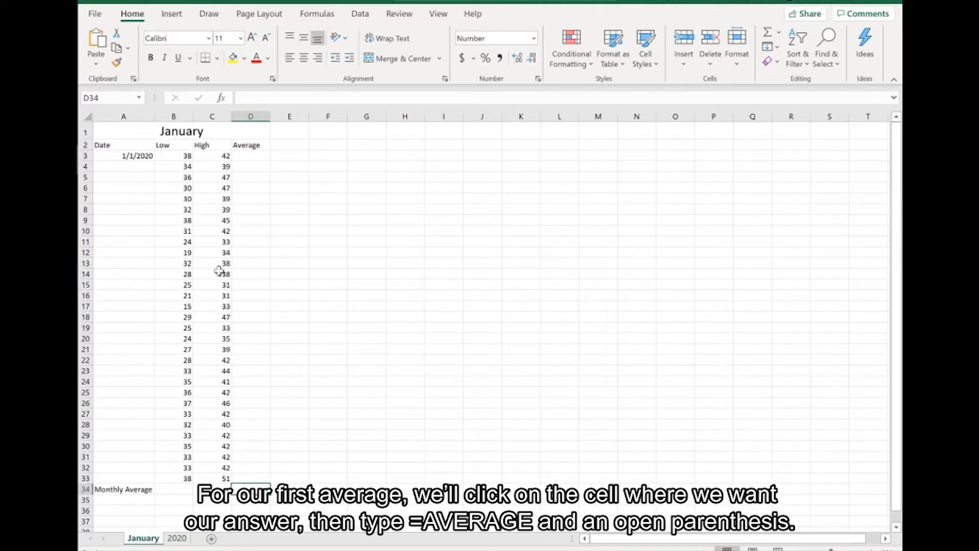
- Enter the formula =AVERAGE(B3,C3) in cell D3 to average the first day's low and high temperatures
left_click(254, 158)
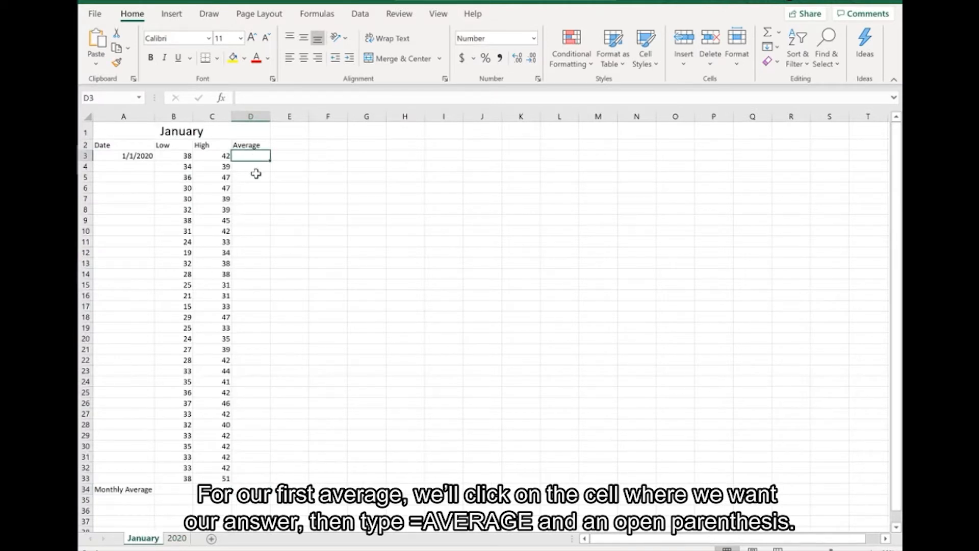
type("=AVERA")
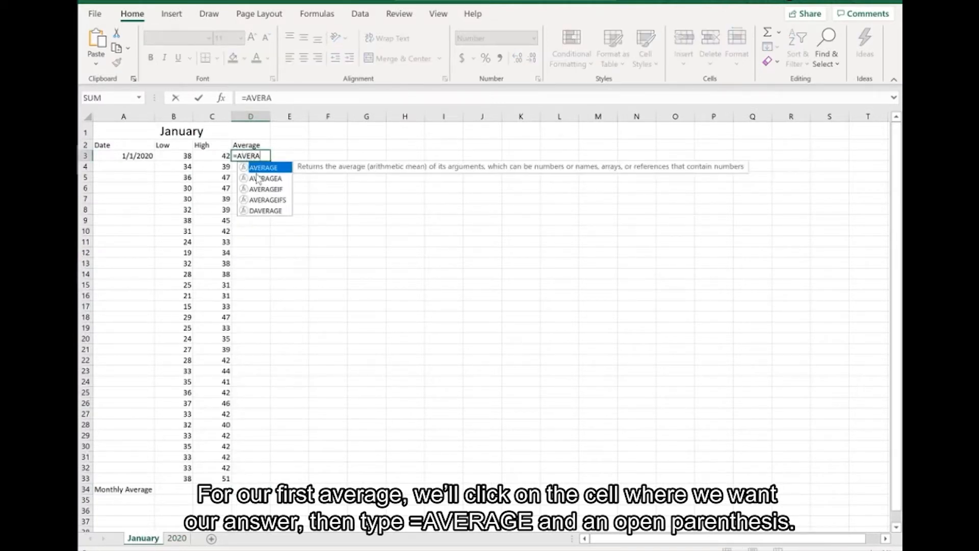
type("GE(")
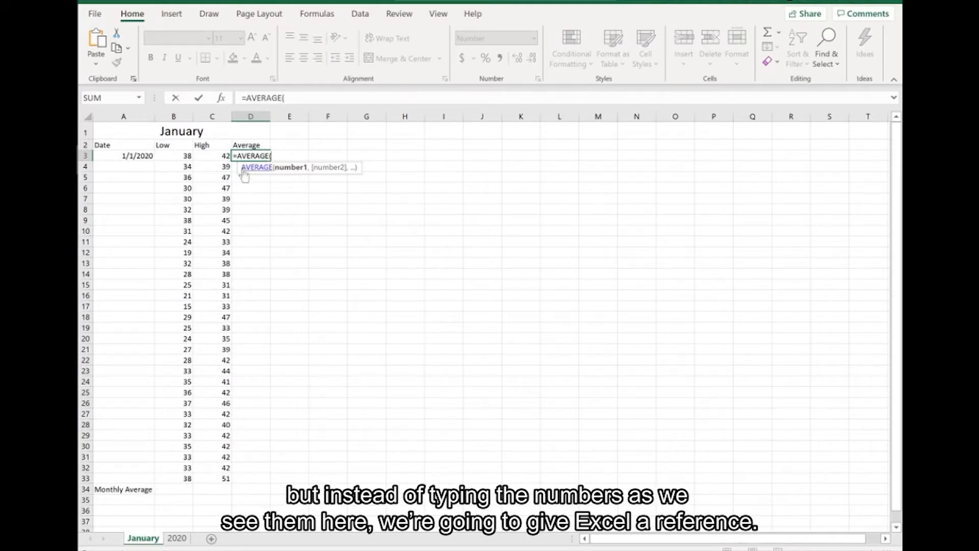
left_click(172, 155)
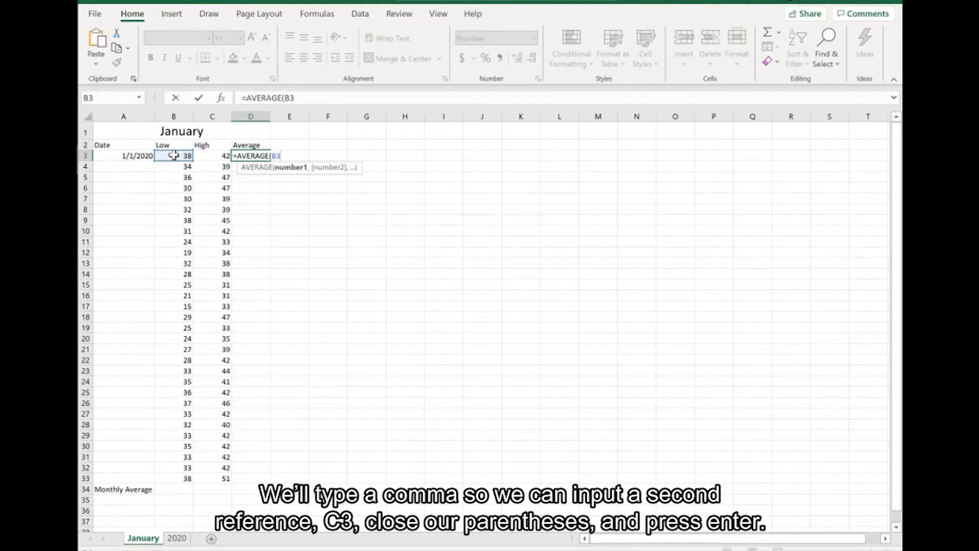
type(",")
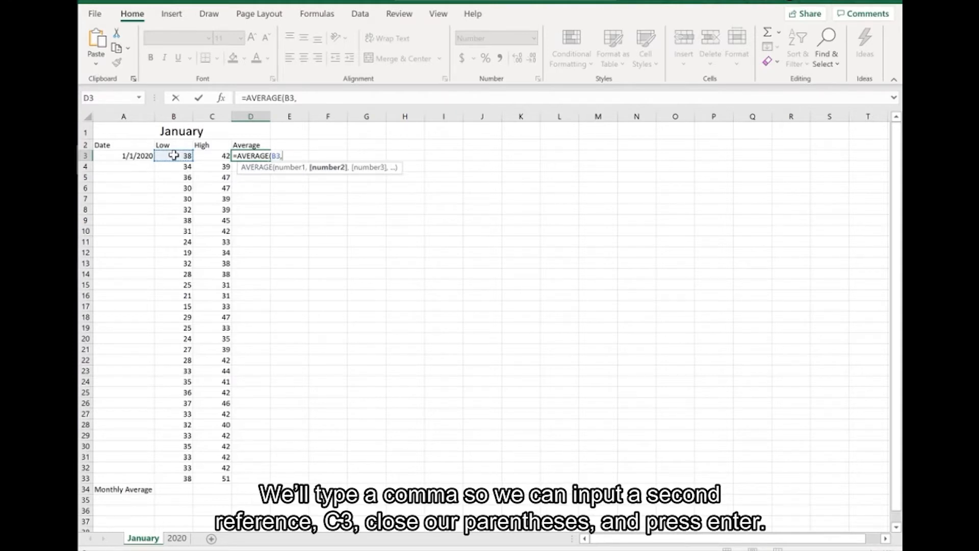
left_click(205, 156)
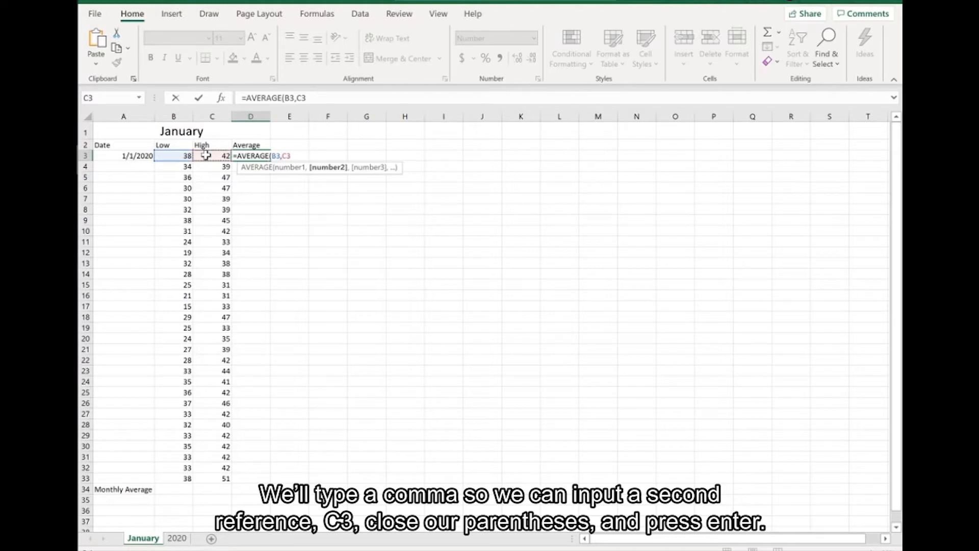
type(")")
key("Return")
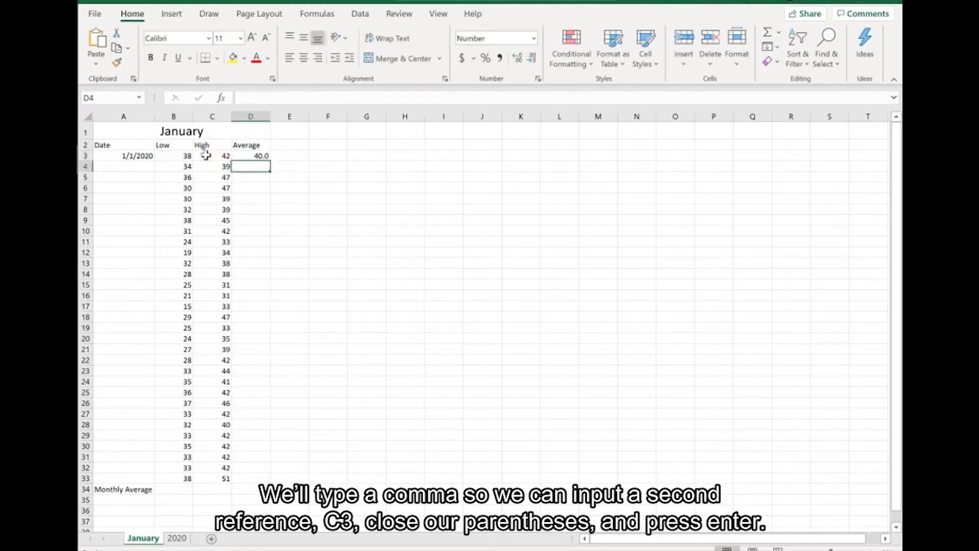
left_click(248, 155)
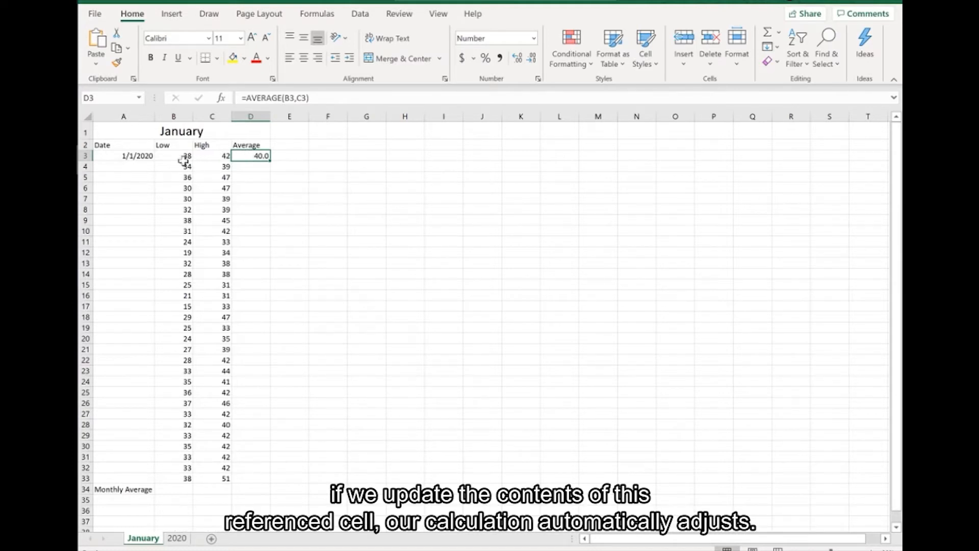
- Change the first day's Low value in cell B3 to 40
left_click(169, 155)
type("40")
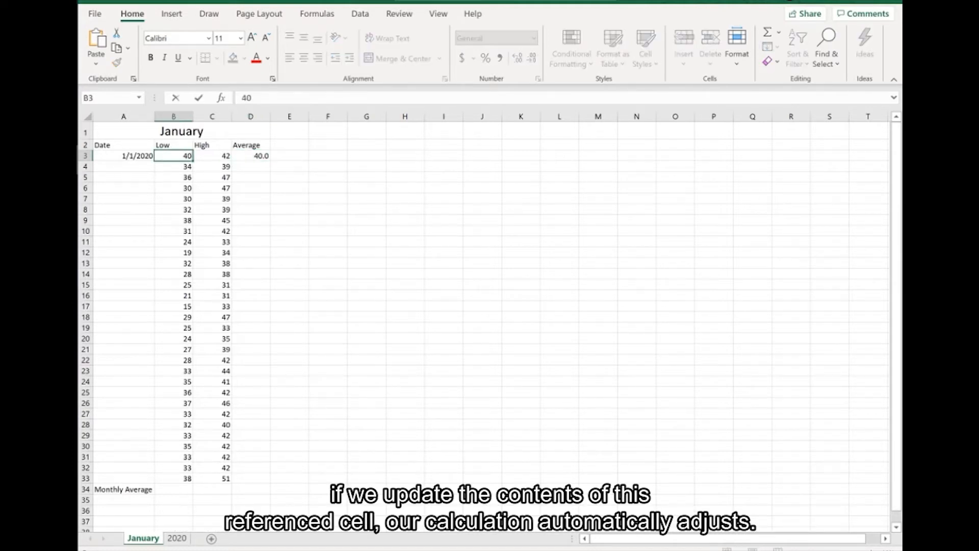
key("Return")
- Copy the average formula from D3 down through D33 and check the relative references in the copied cells
left_click(245, 155)
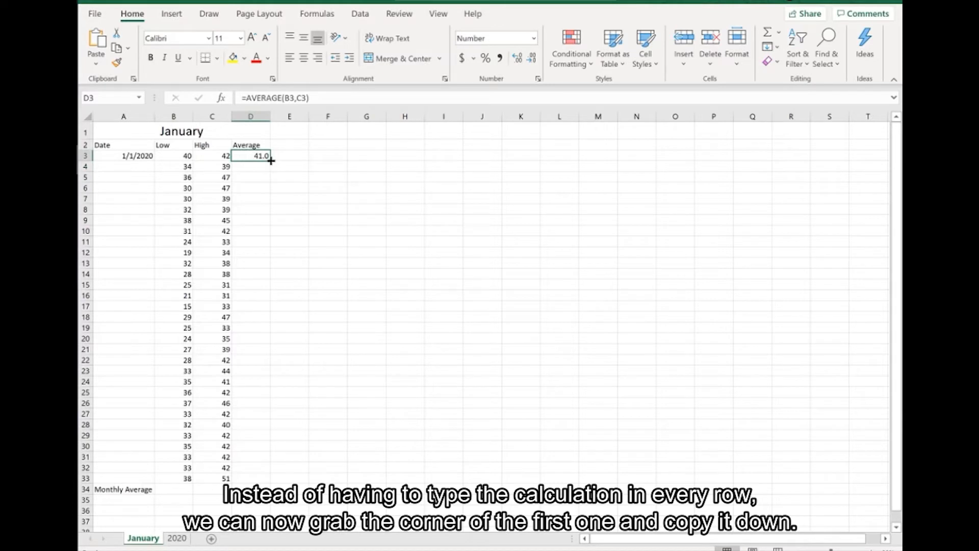
left_click_drag(271, 160, 270, 481)
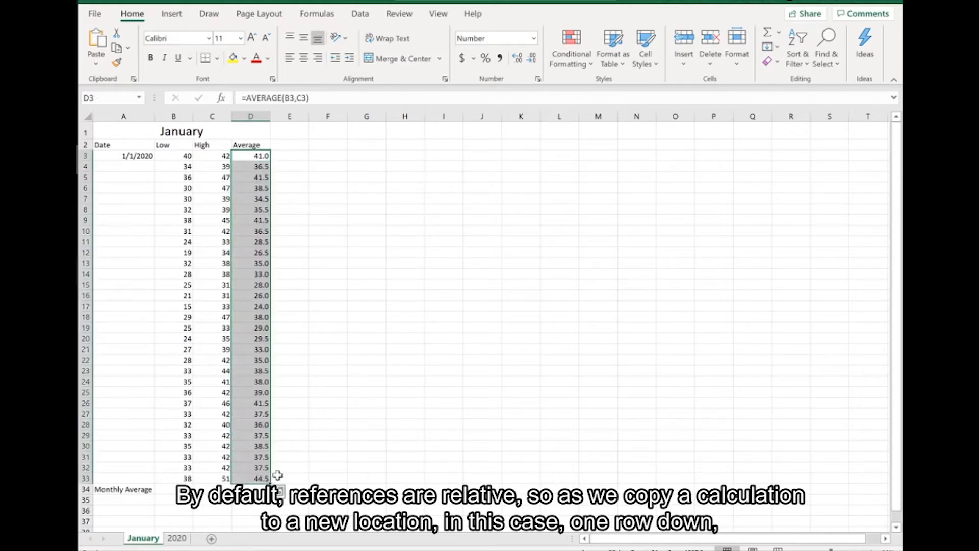
left_click(251, 168)
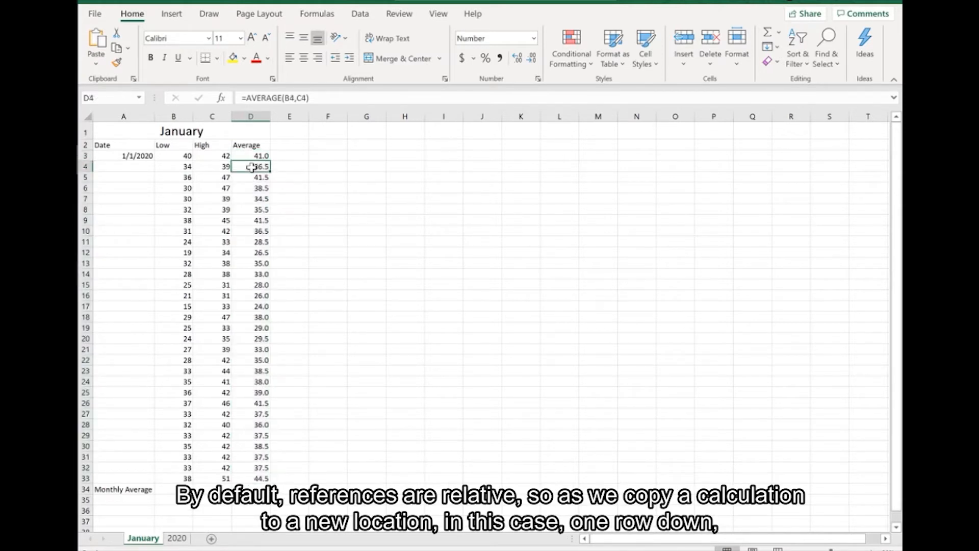
left_click(247, 154)
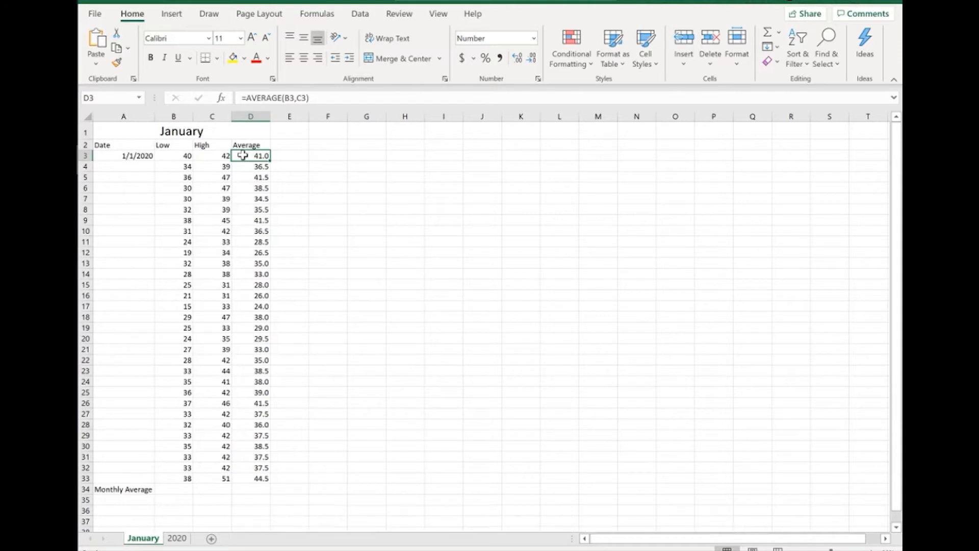
key("Down")
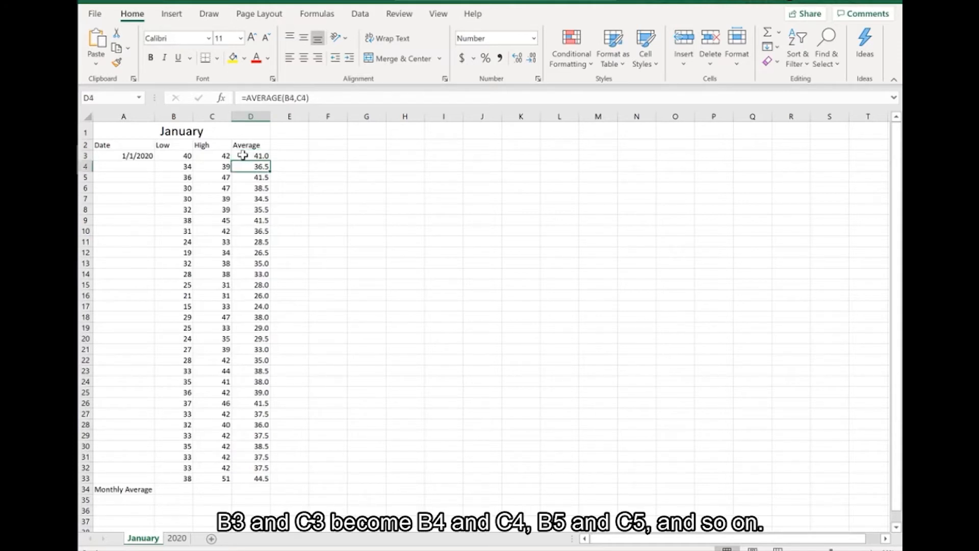
key("Down")
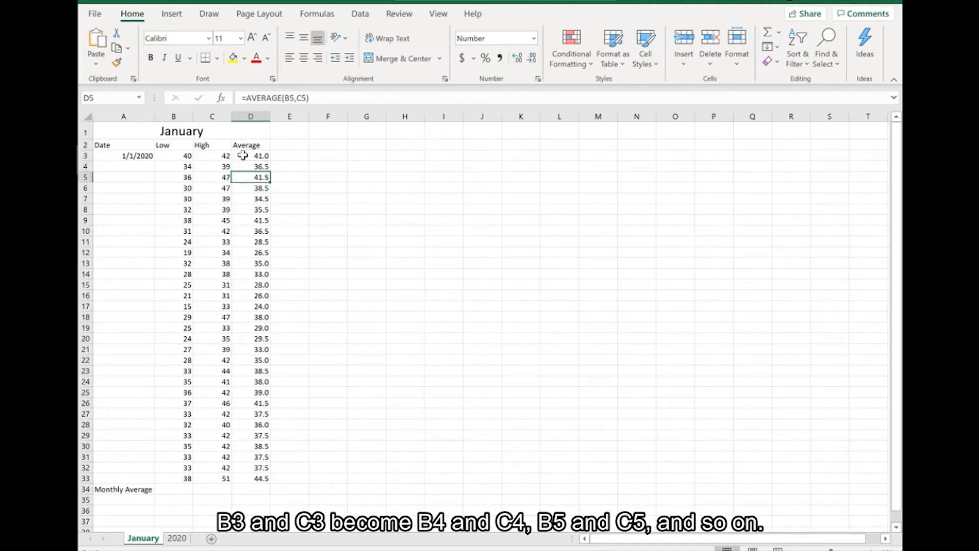
key("Down")
key("Down")
key("Down")
key("Down")
key("Down")
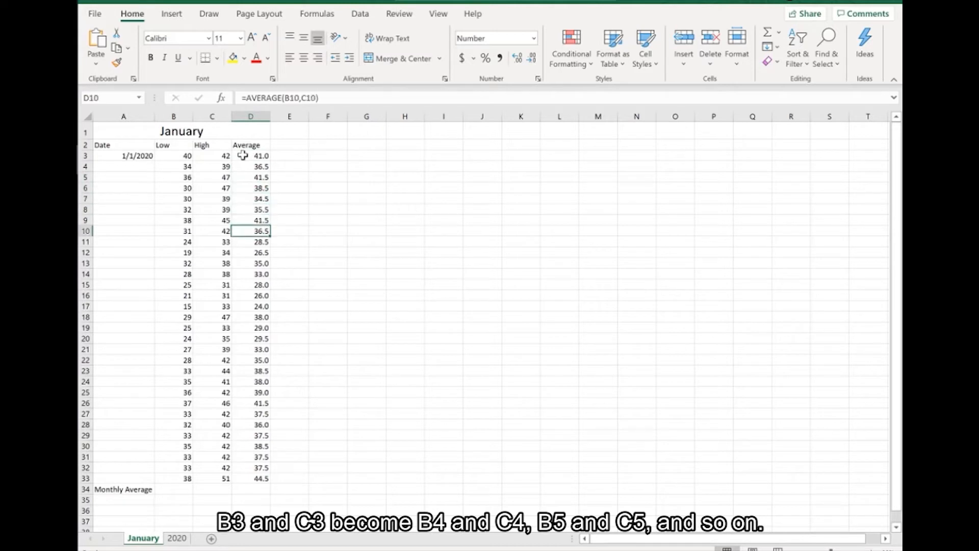
- Enter the formula =A3+1 in cell A4 to calculate the second date
left_click(128, 165)
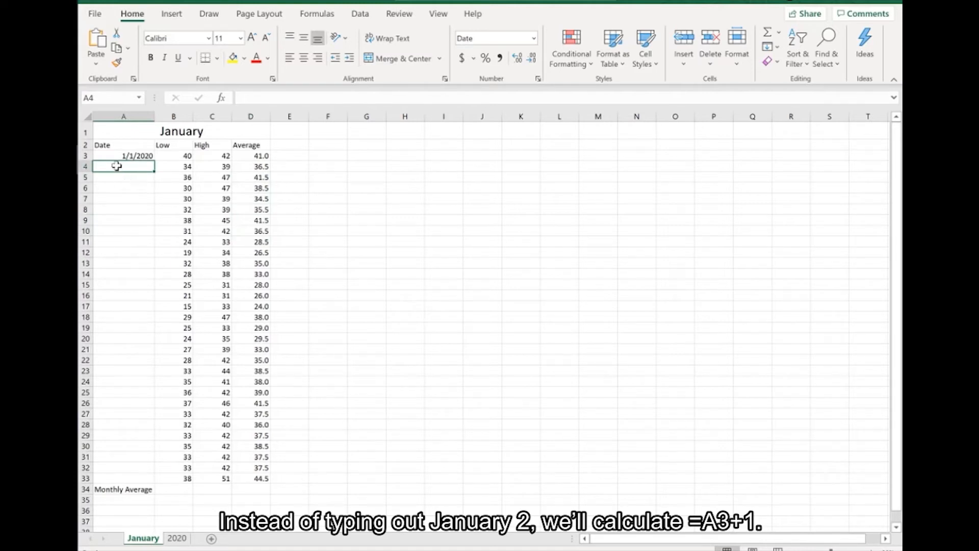
type("=")
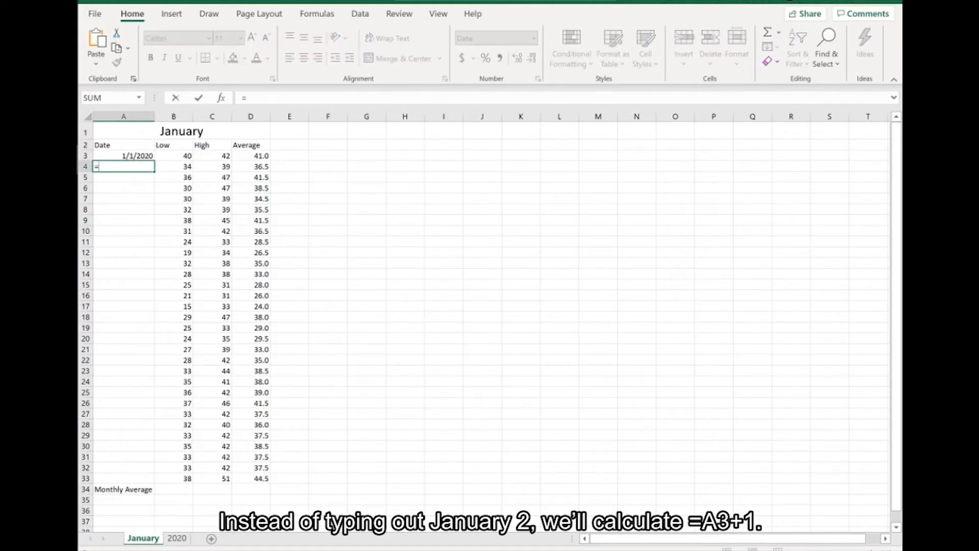
left_click(114, 154)
type("+1")
key("Return")
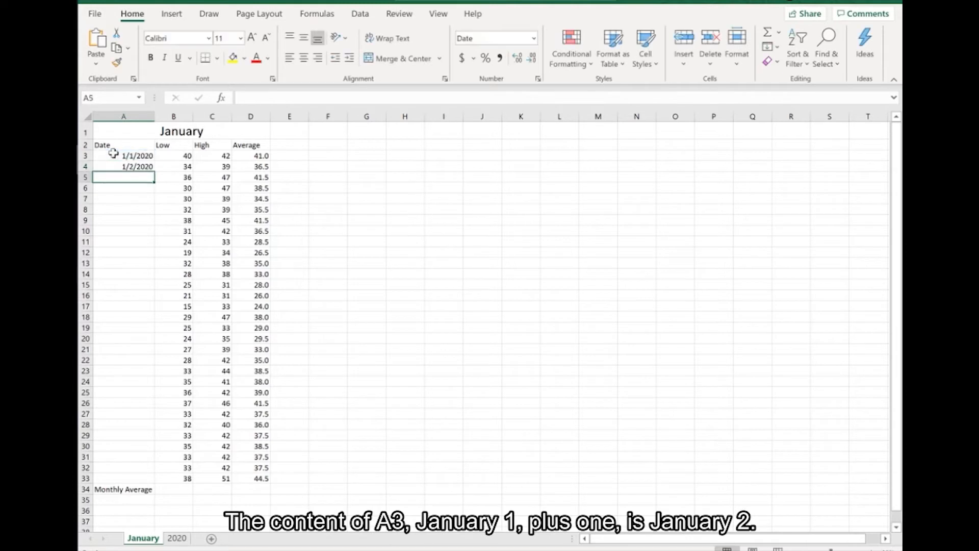
- Copy the date formula from A4 down through A33 and check the references in the copied cells
left_click(114, 166)
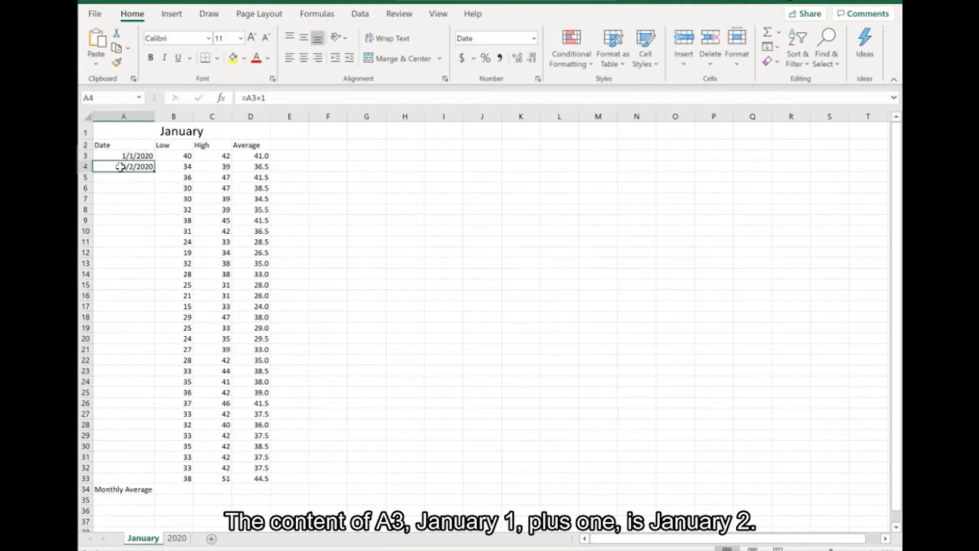
left_click_drag(154, 172, 145, 484)
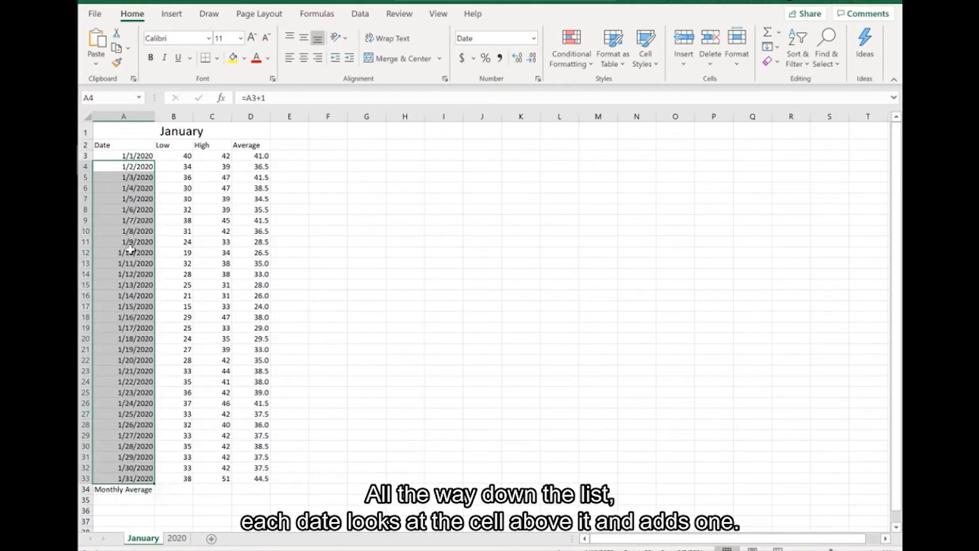
left_click(124, 167)
key("Down")
key("Down")
key("Down")
key("Down")
key("Down")
key("Down")
key("Down")
key("Down")
key("Down")
key("Down")
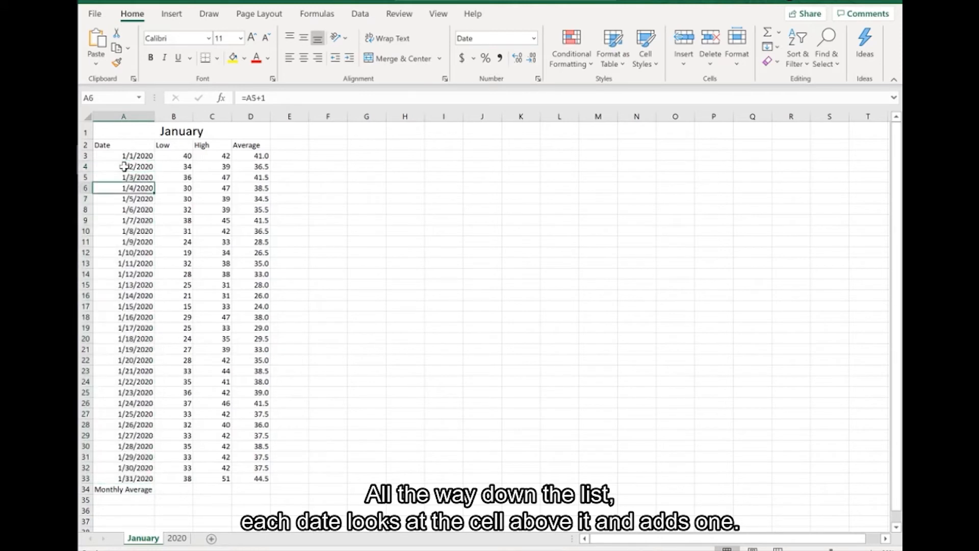
key("Down")
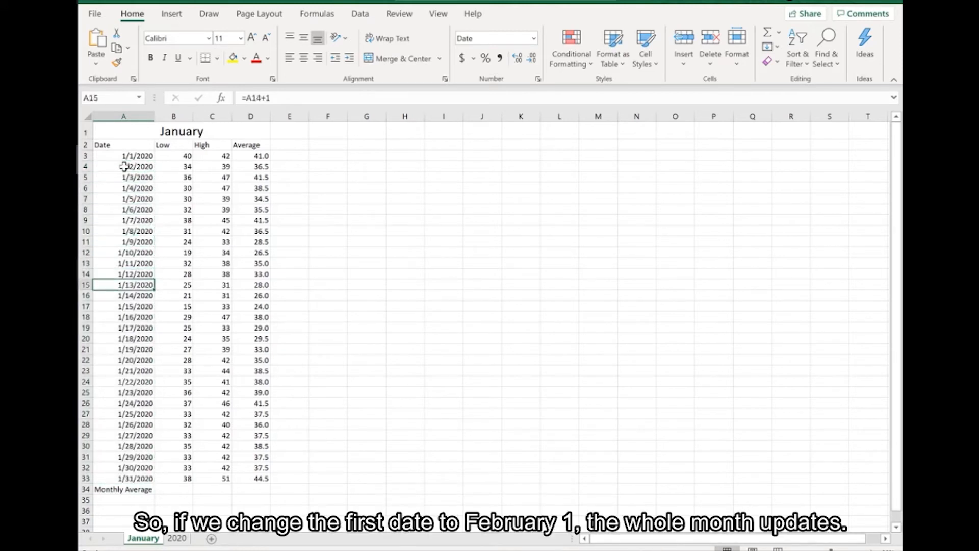
- Change the first date in cell A3 to 2/1
left_click(113, 154)
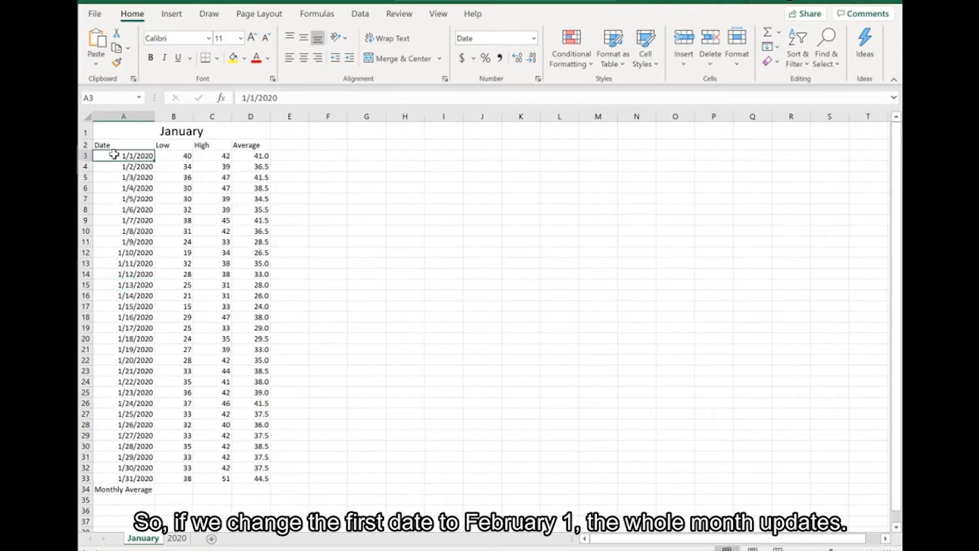
type("2/1")
key("Return")
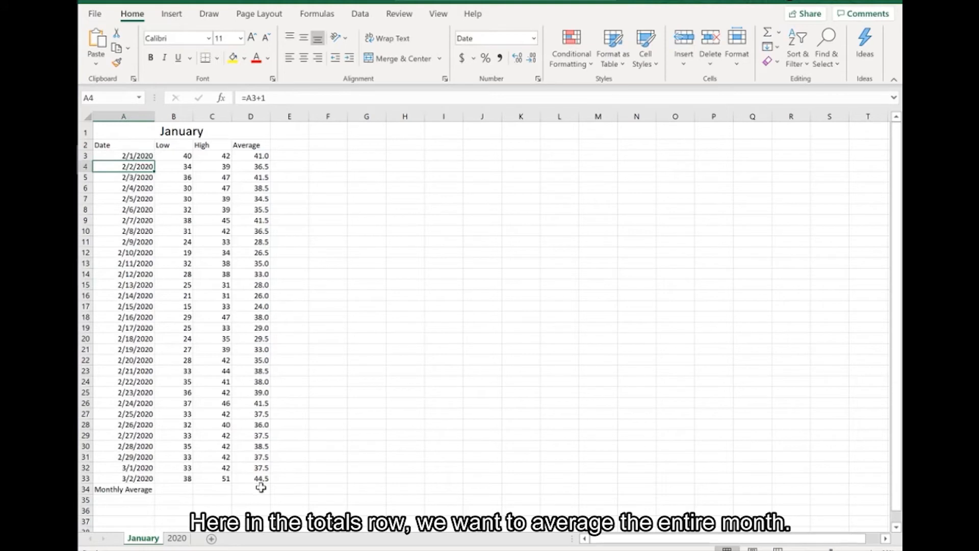
- Enter the formula =AVERAGE(B3:B33) in cell B34 to calculate the monthly average of the Low column
left_click(175, 490)
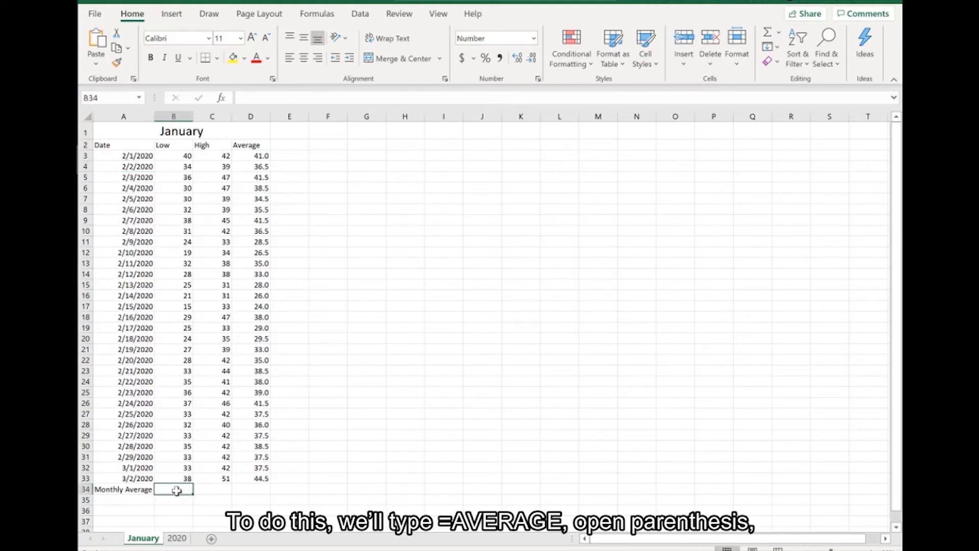
type("=A")
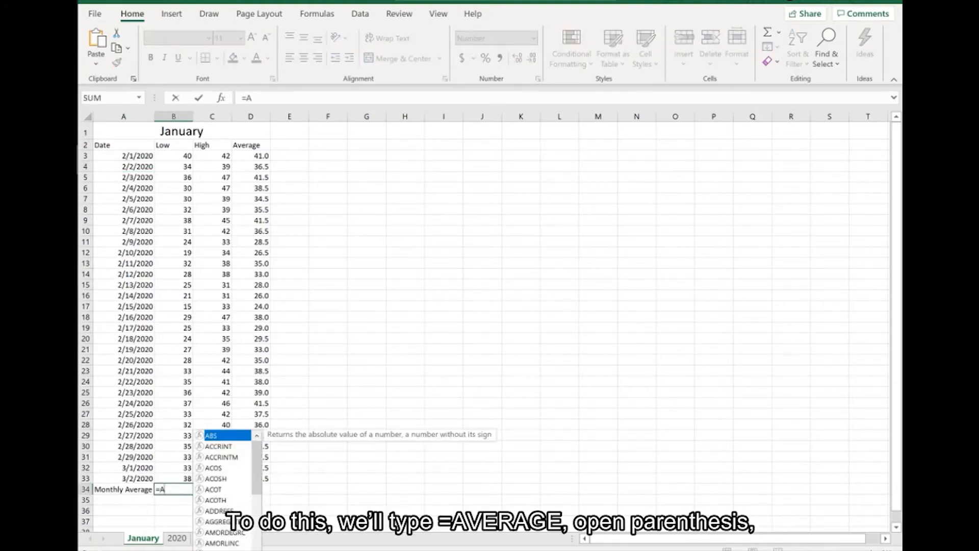
type("VERAGE(")
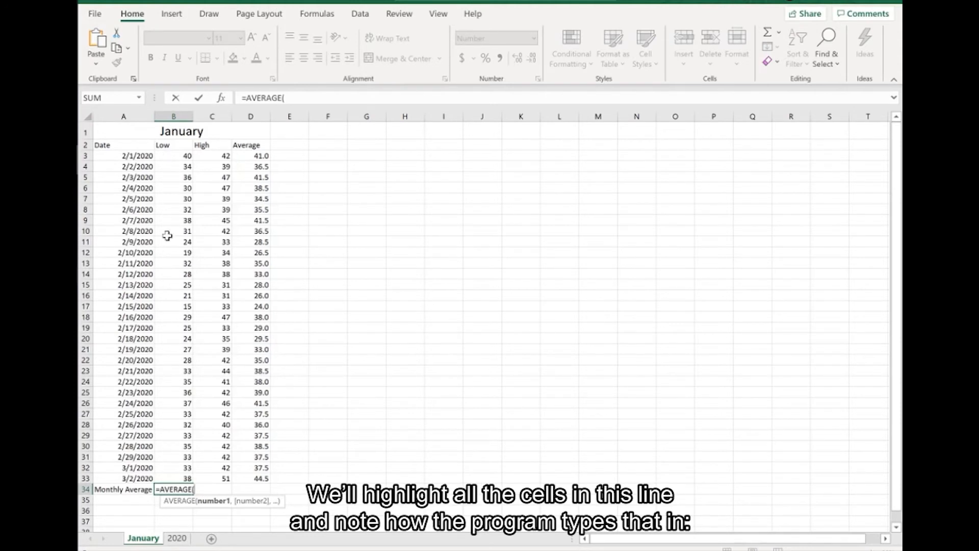
left_click_drag(168, 156, 173, 478)
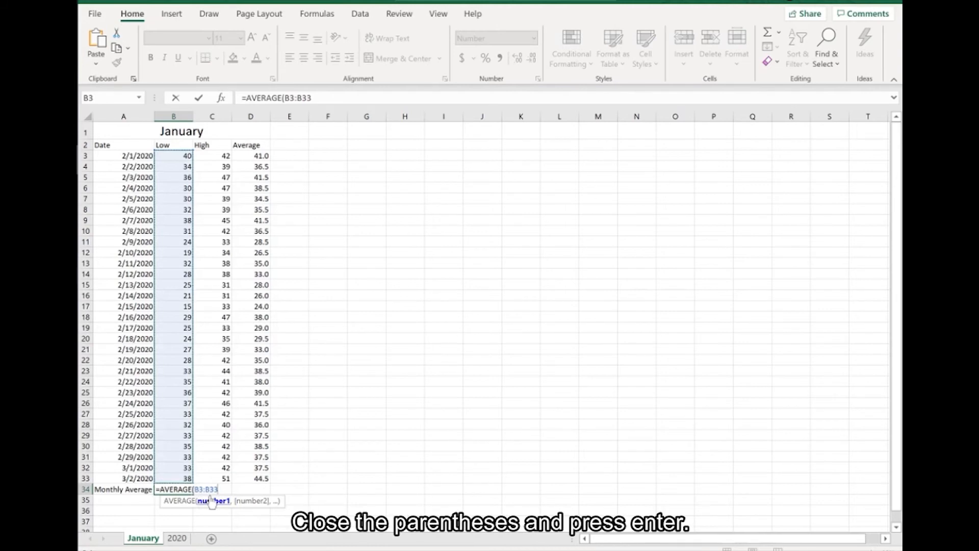
type(")")
key("Return")
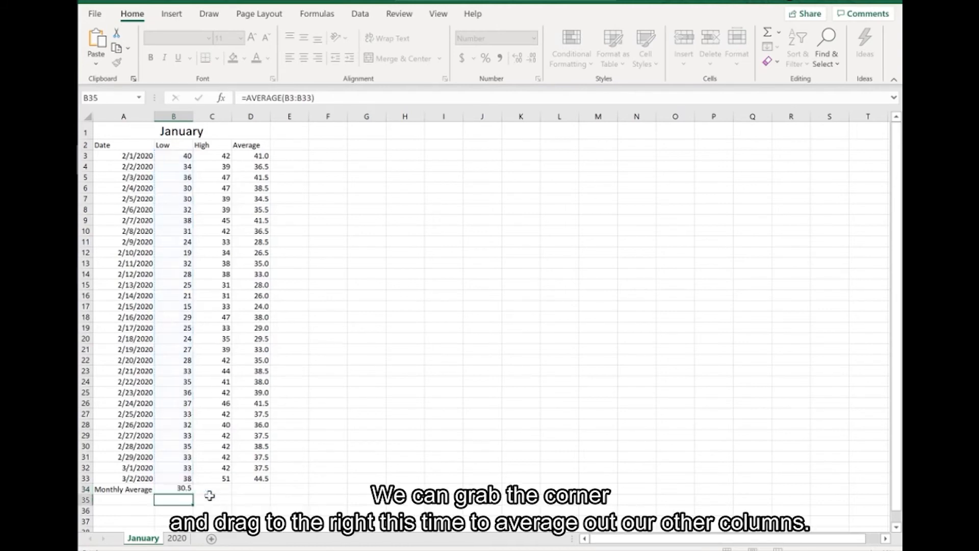
- Copy the monthly average formula from B34 across to D34 and check the formula in D34
left_click(179, 488)
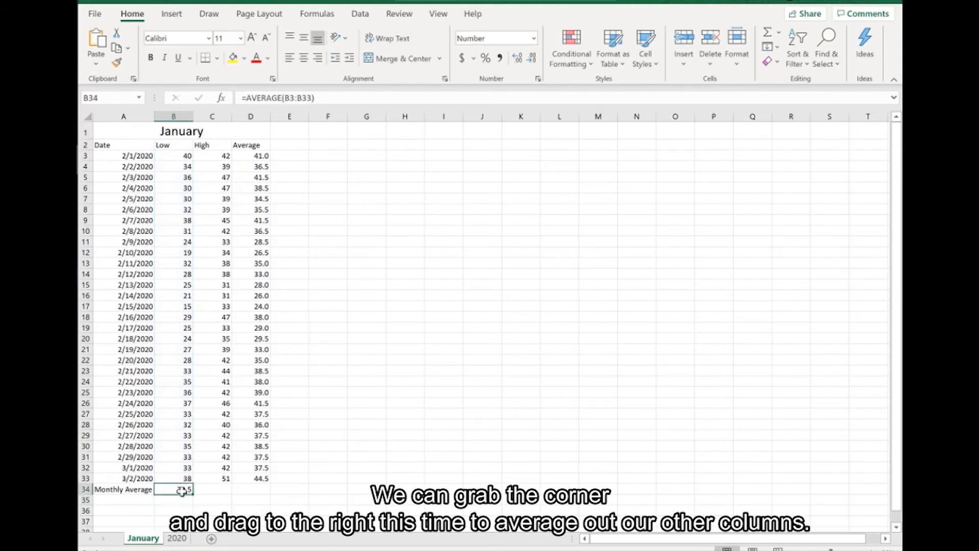
left_click_drag(193, 494, 261, 491)
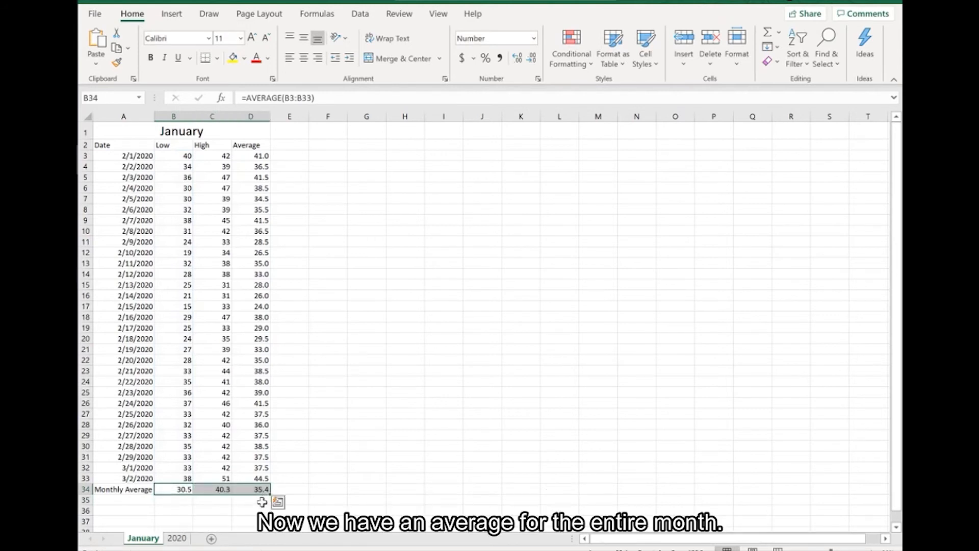
left_click(246, 490)
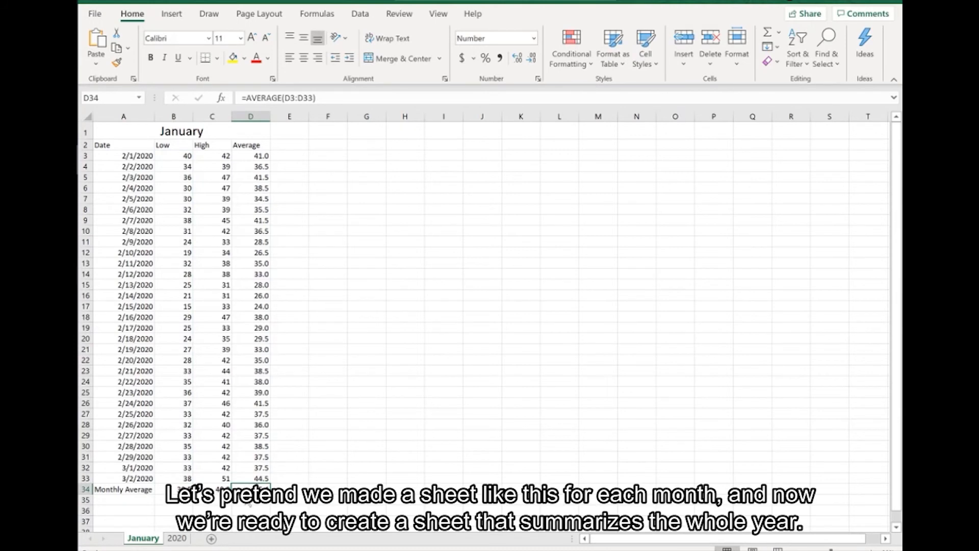
- Enter the cross-sheet reference =January!D34 in cell B3 of the 2020 sheet and reselect that cell to check it
left_click(177, 538)
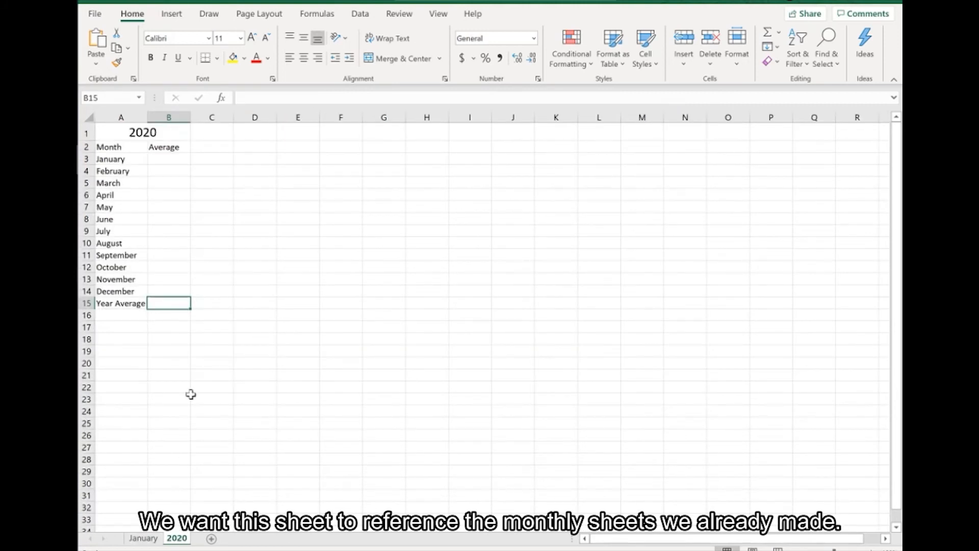
left_click(172, 159)
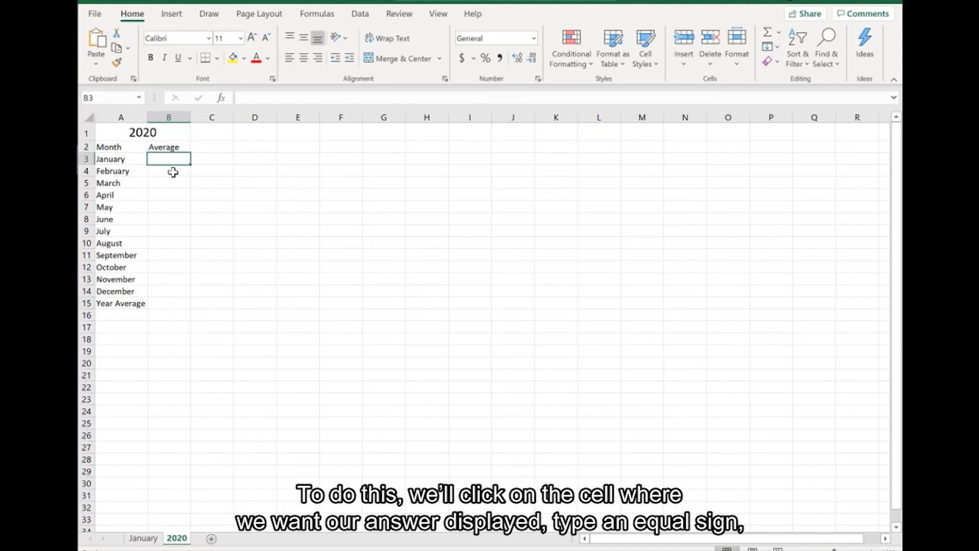
type("=")
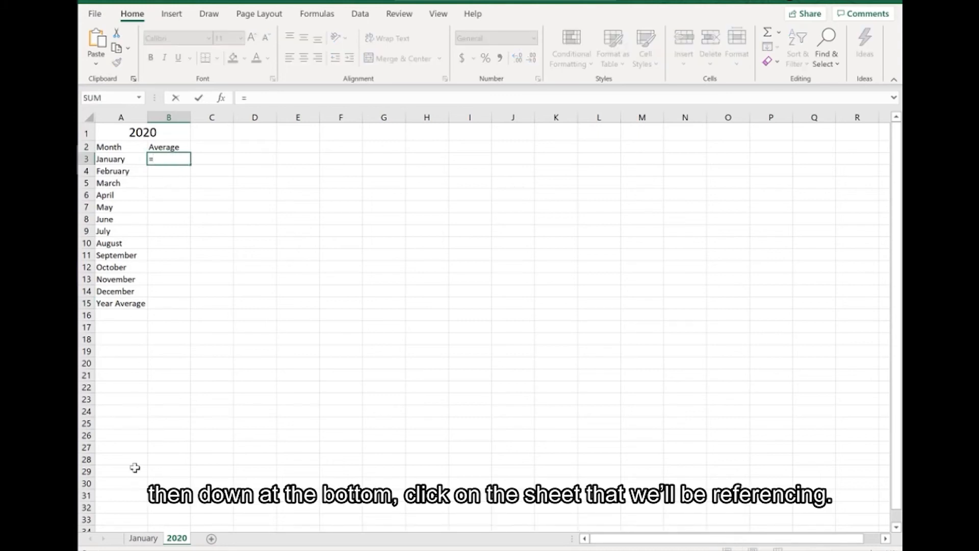
left_click(143, 538)
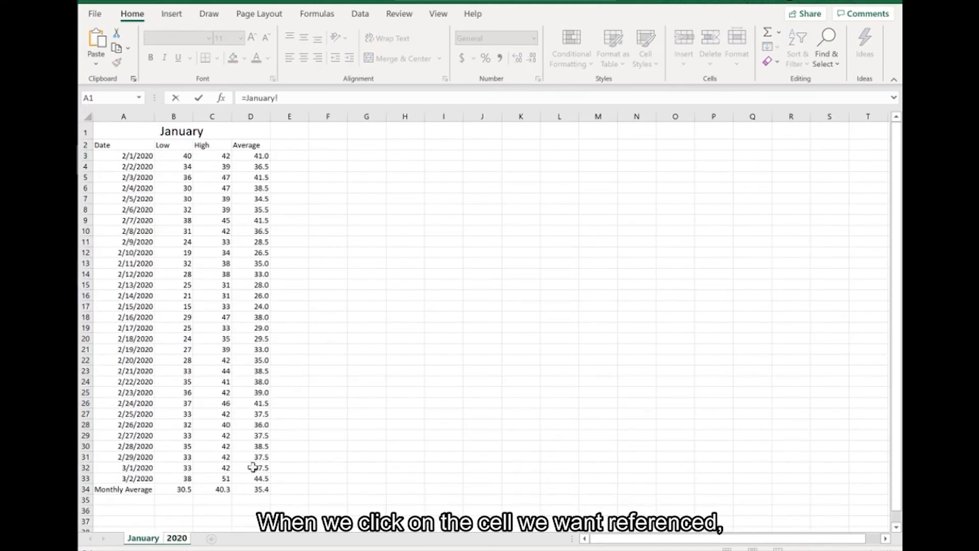
left_click(253, 489)
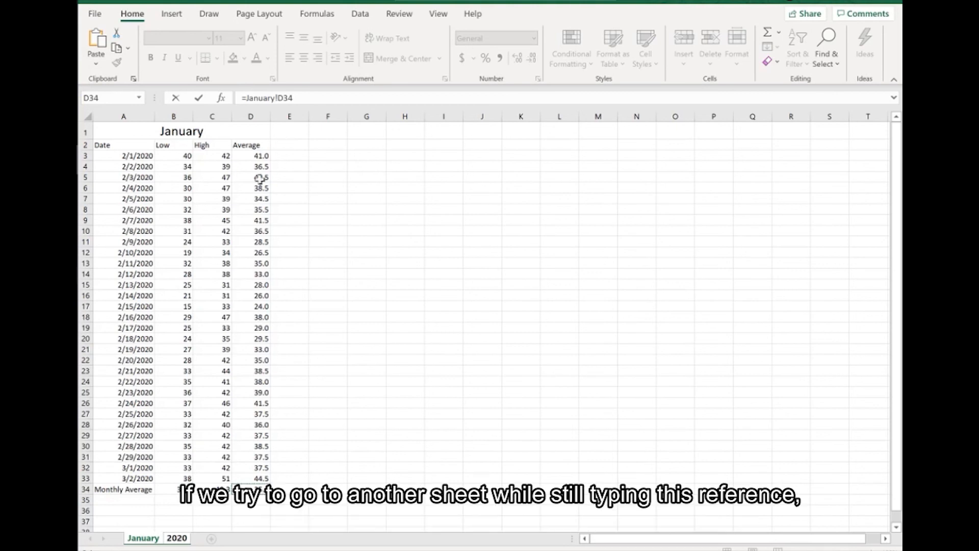
left_click(178, 538)
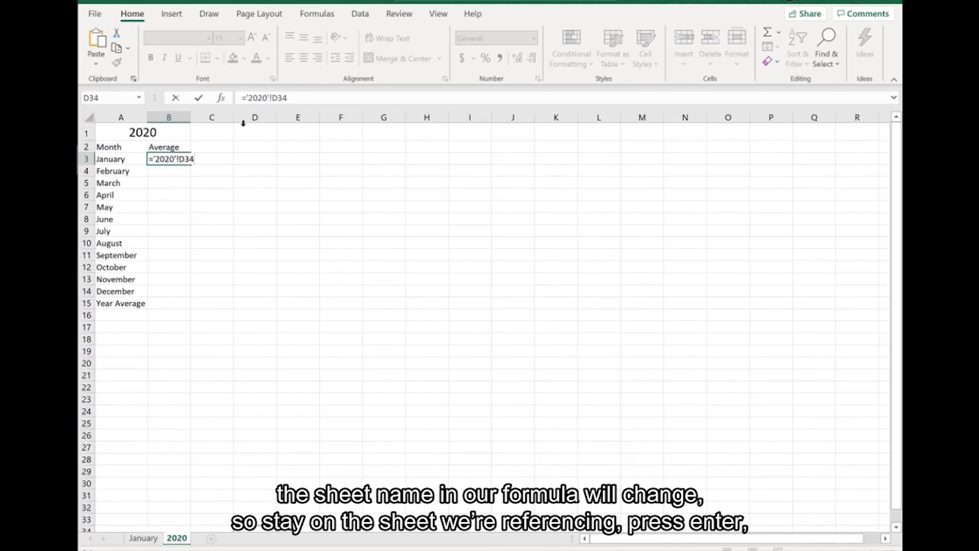
left_click(148, 539)
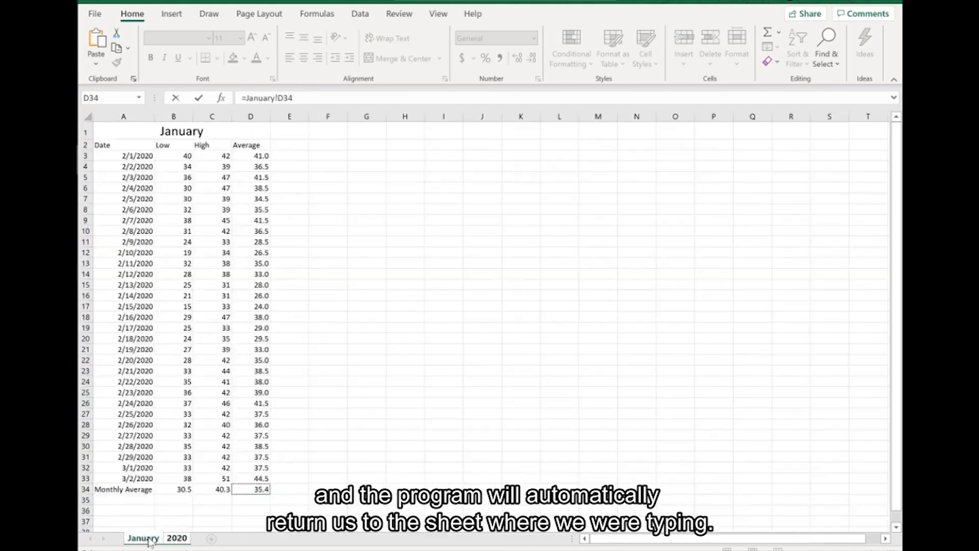
key("Return")
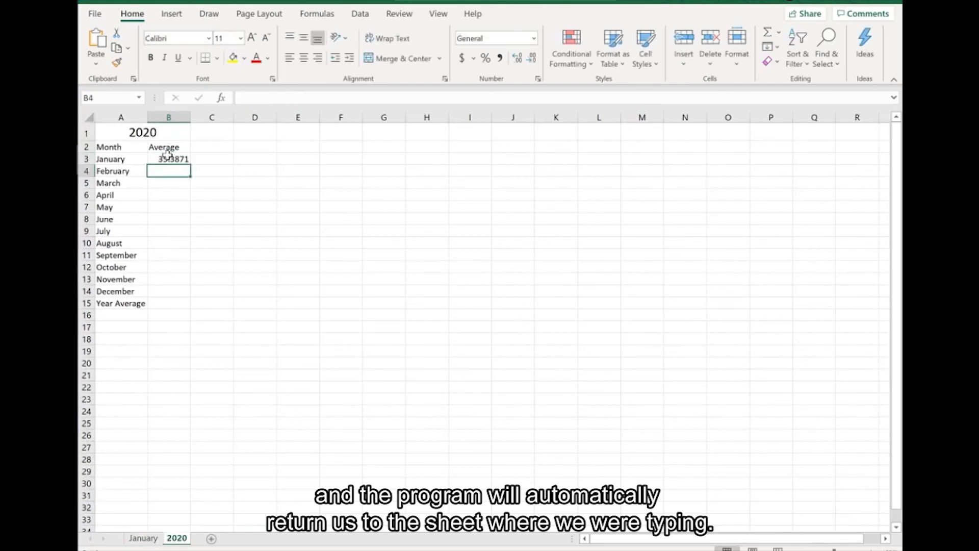
left_click(170, 158)
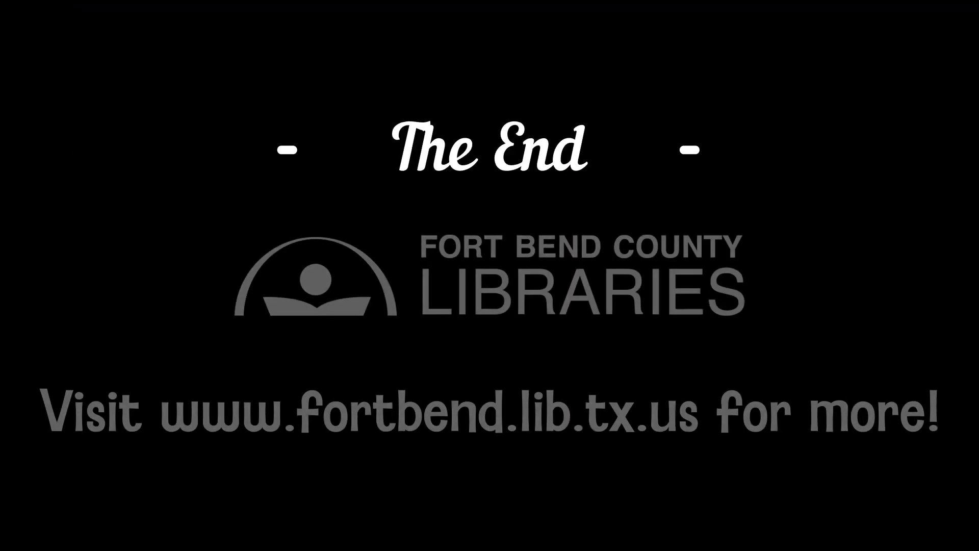